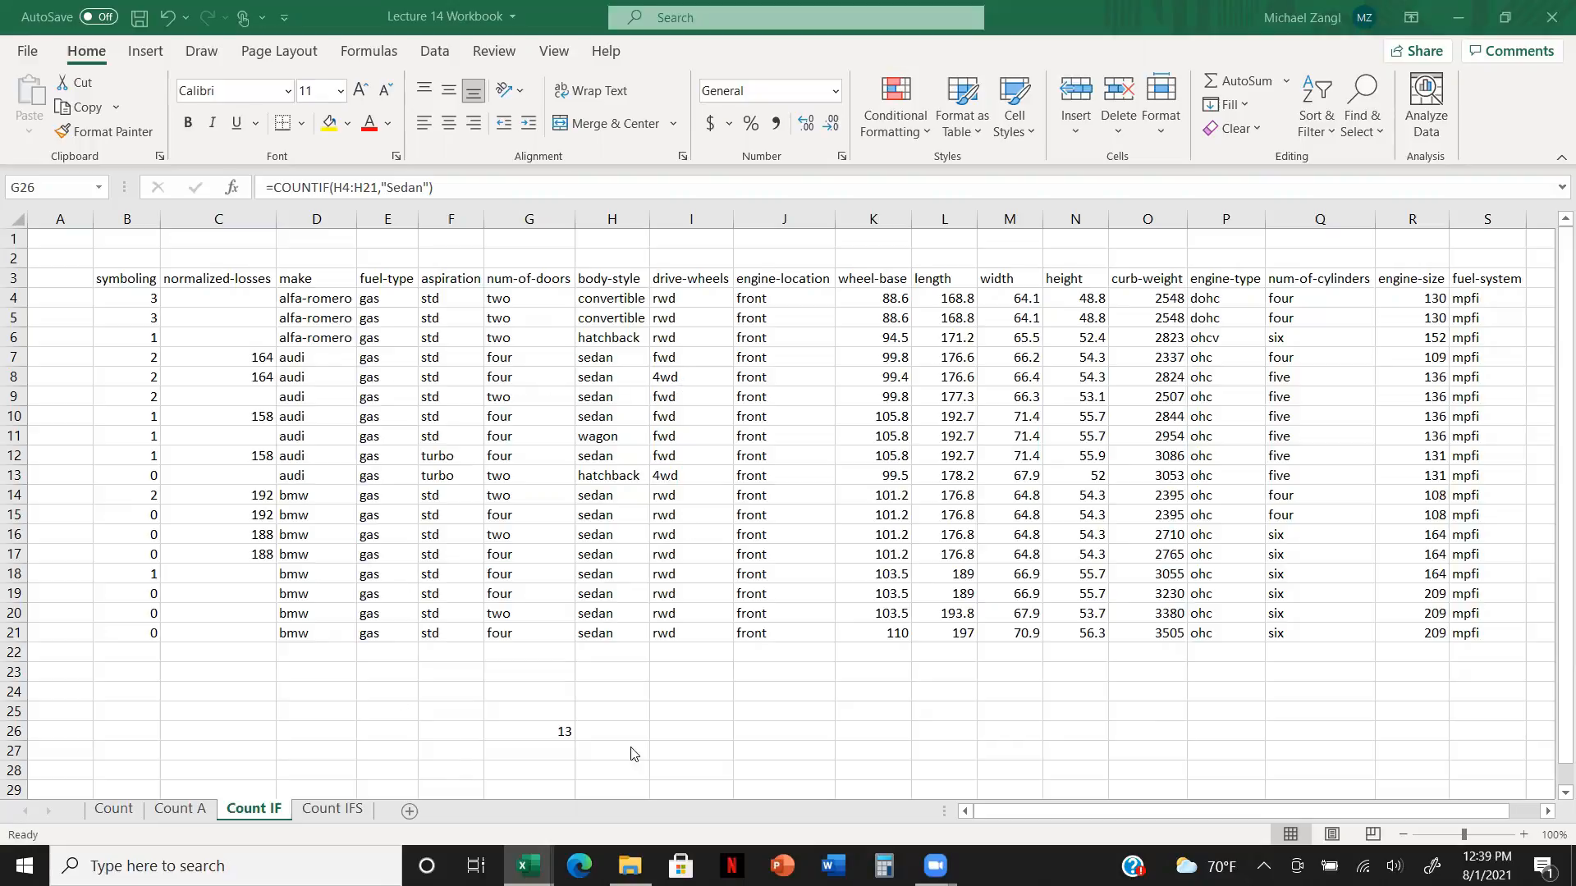
Step: Examine the COUNTIF formula in cell G26, including its range and criterion, and leave it as is
left_click(539, 733)
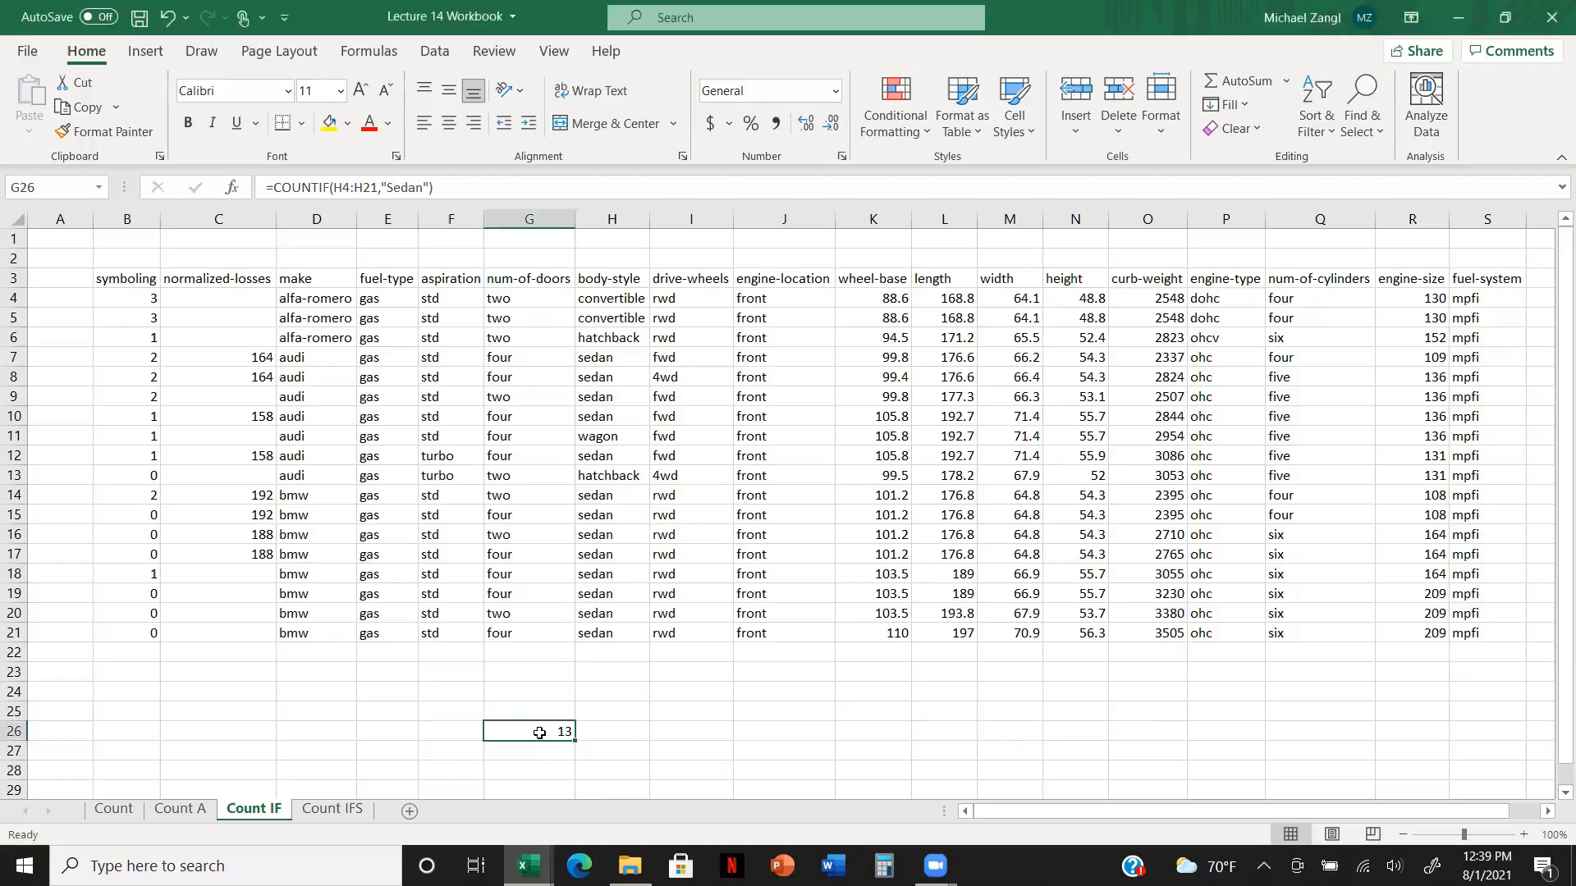
double_click(539, 733)
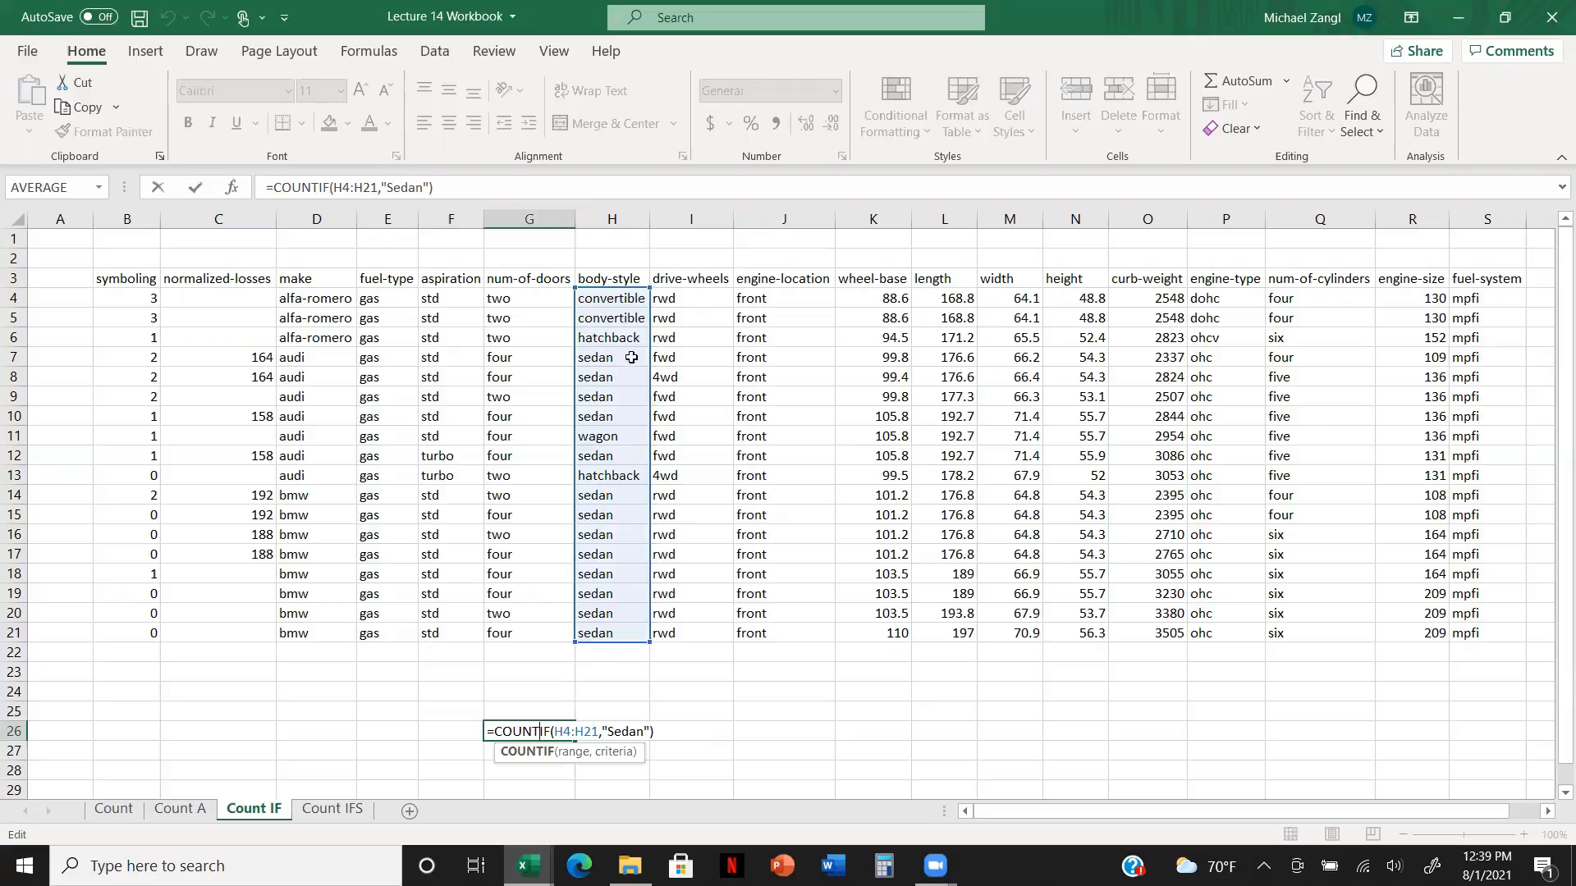
left_click(676, 731)
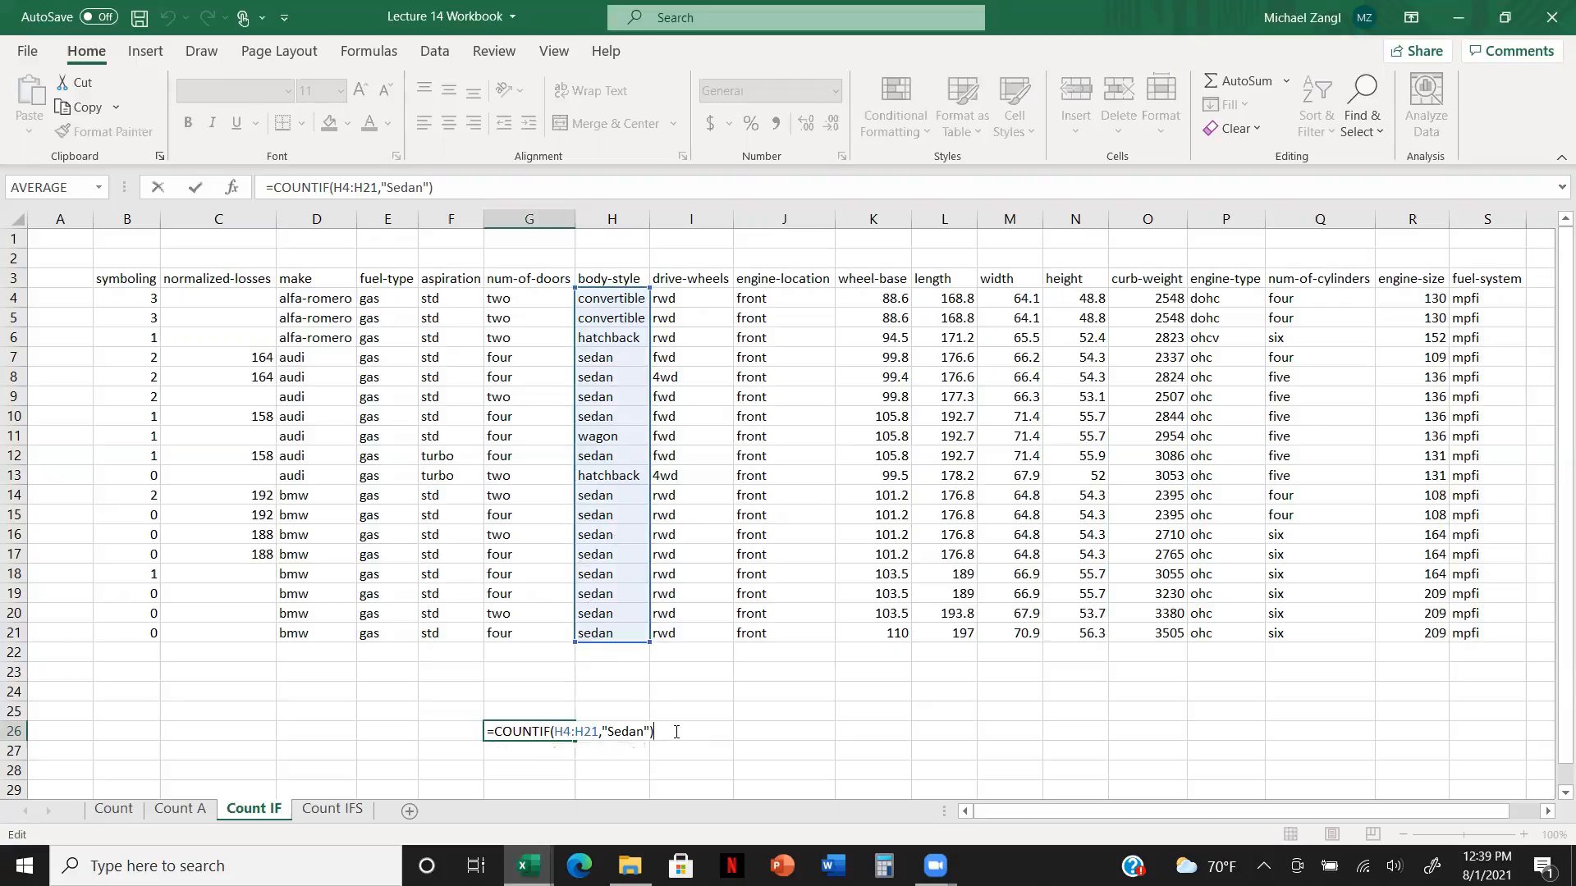
key("Return")
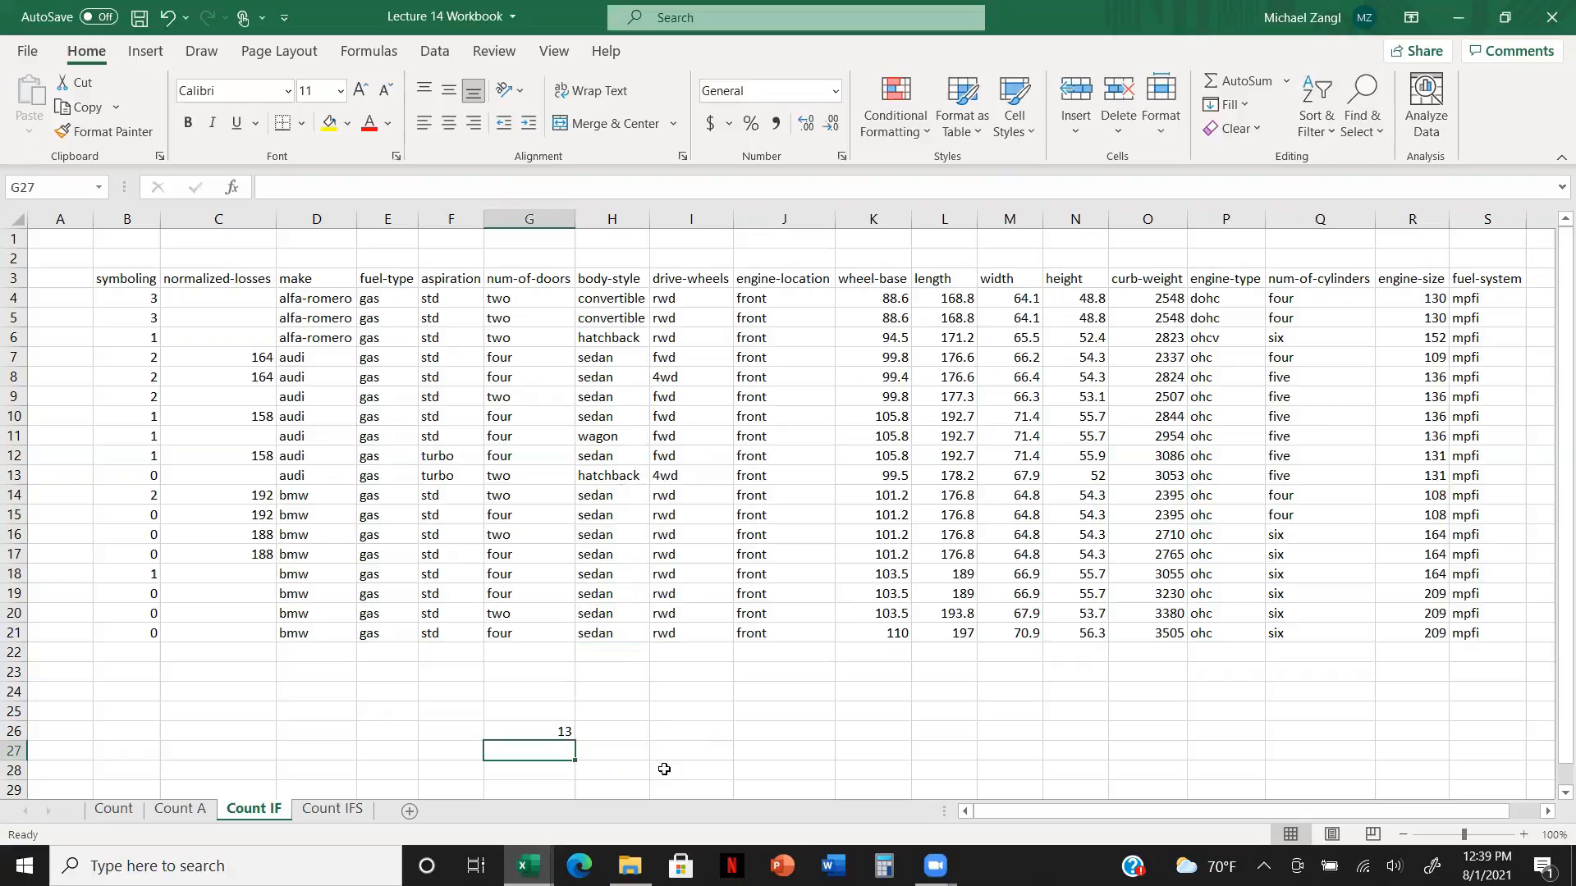
Step: In G27, enter a COUNTIF formula counting "hatchback" entries in the body-style range H4:H21
type("=")
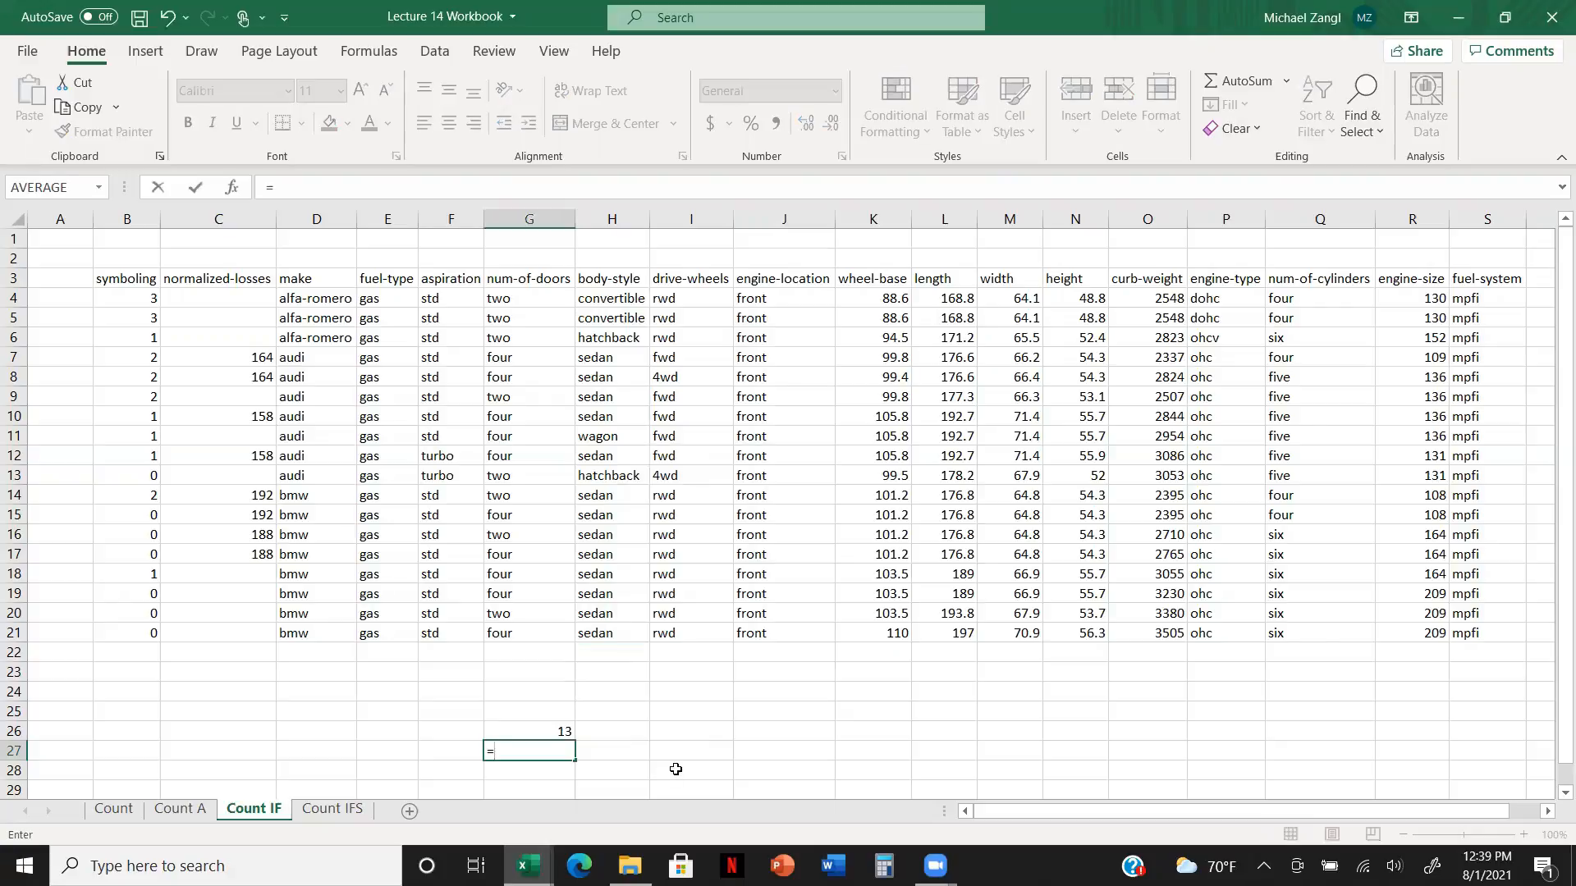
type("Co")
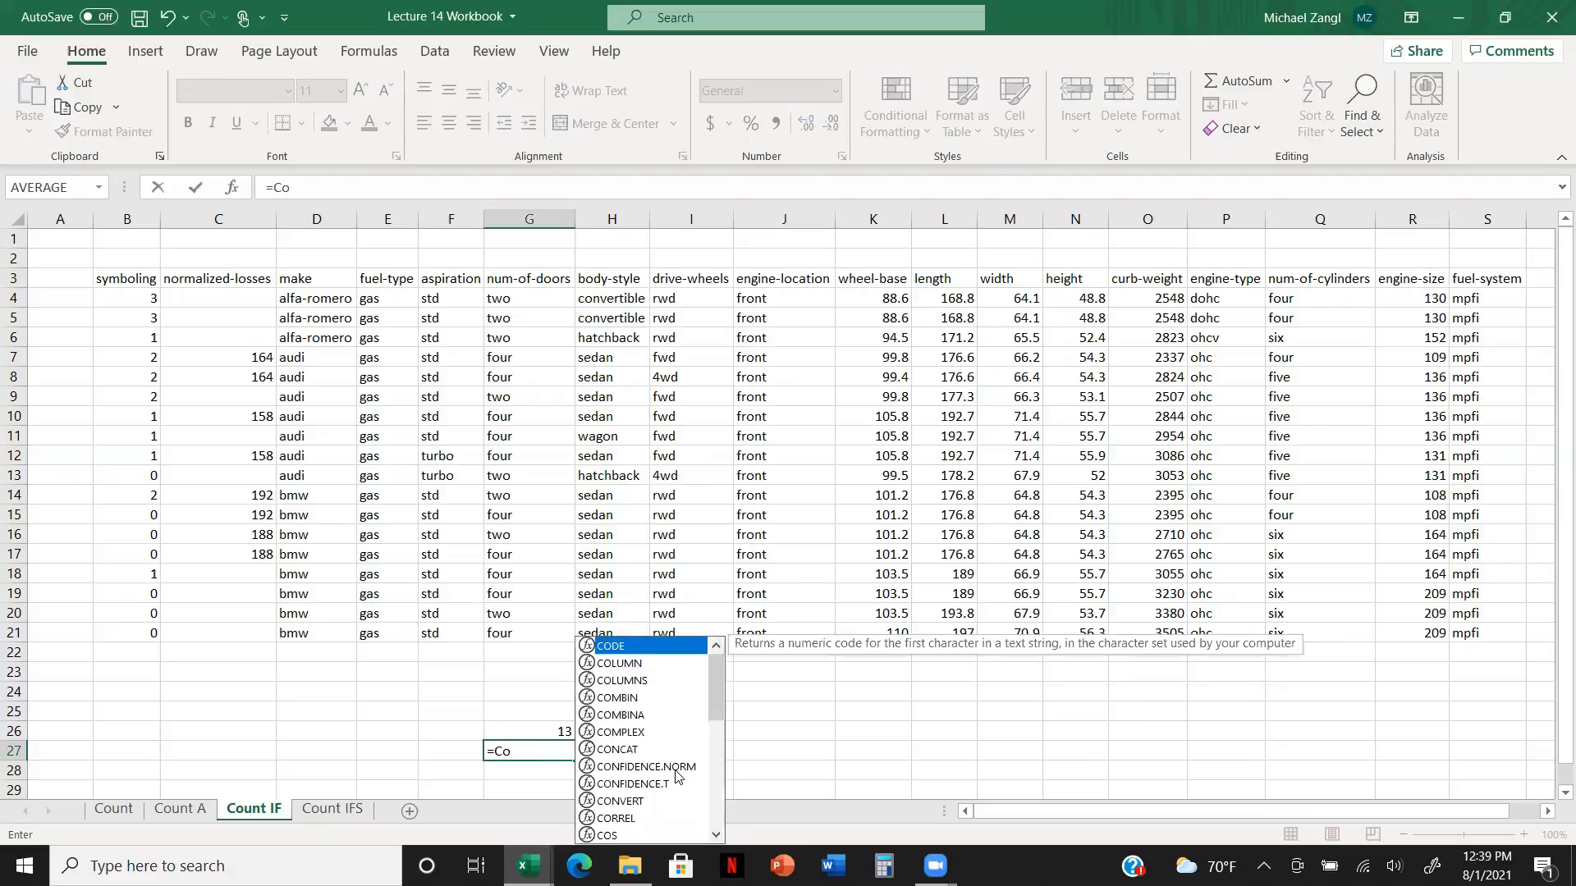
type("unt")
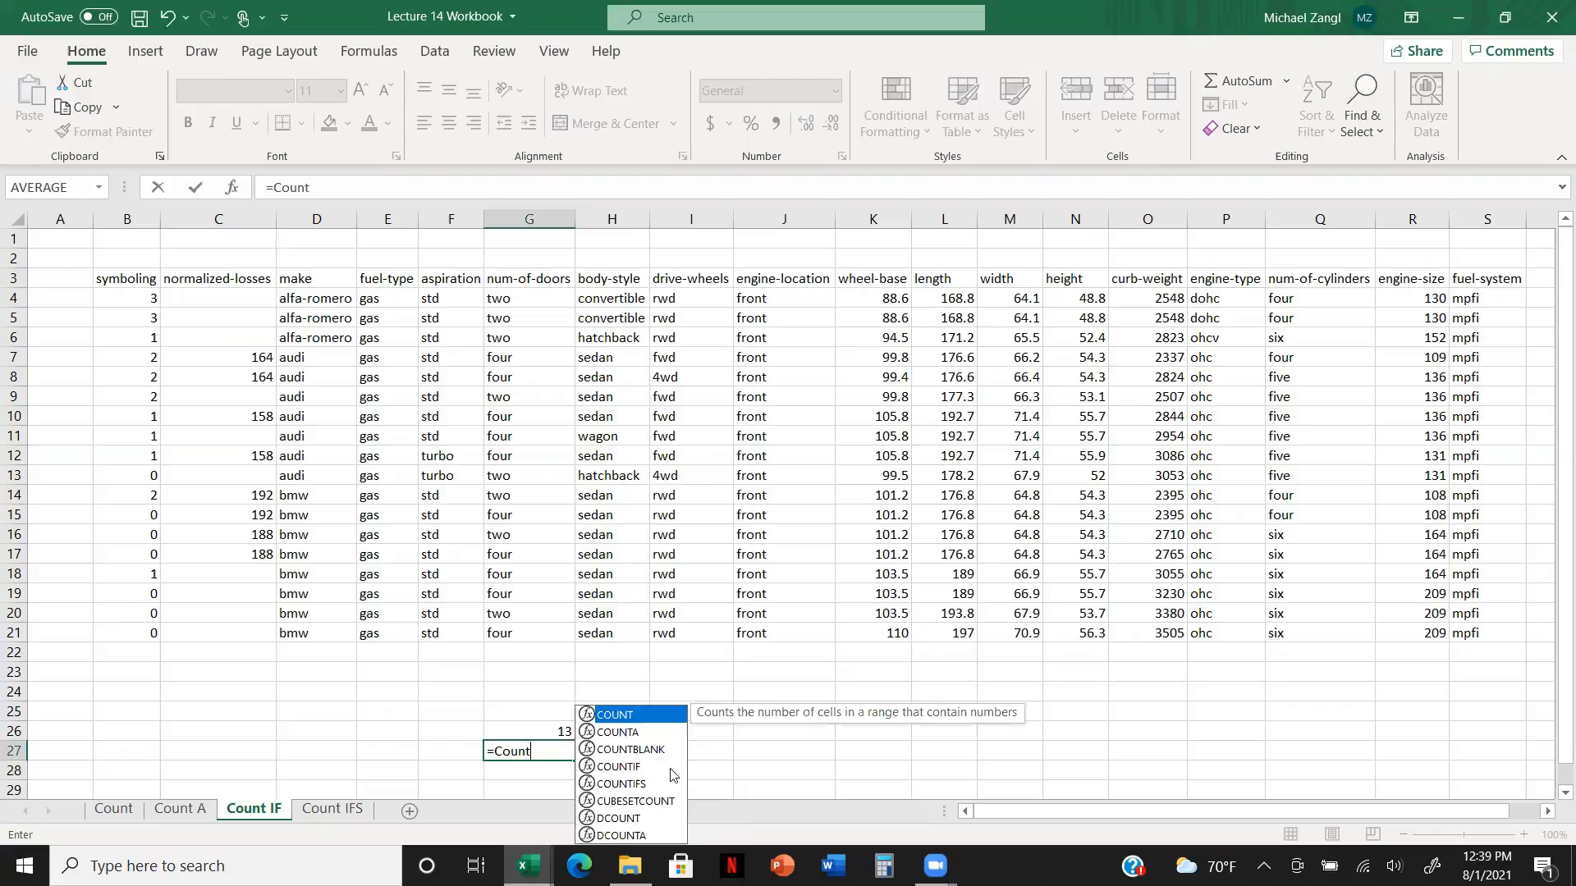
double_click(653, 767)
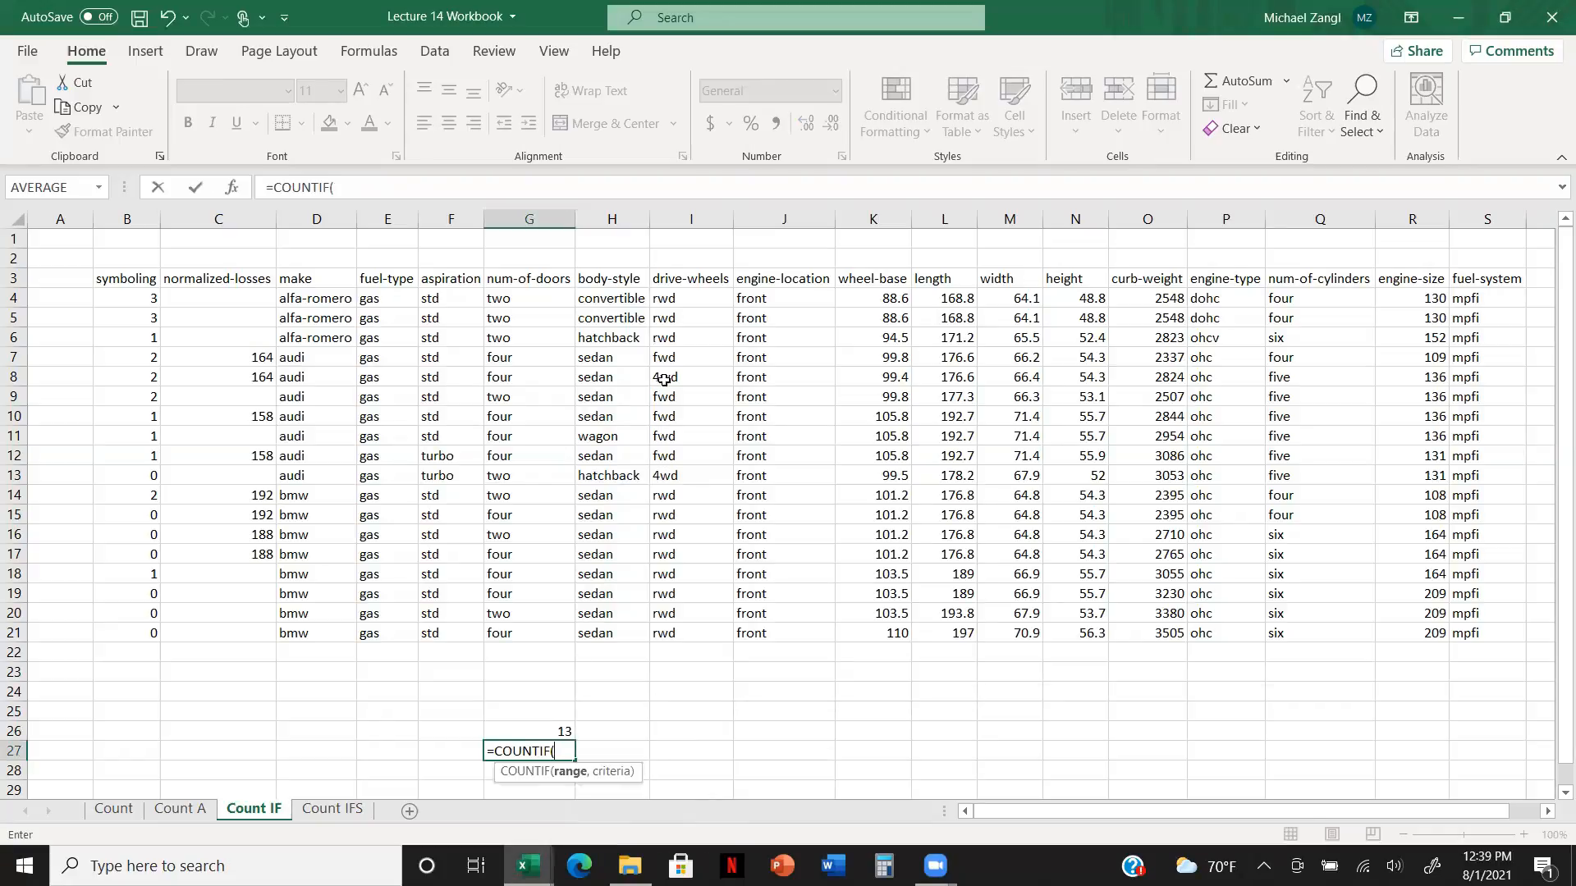
left_click(634, 295)
key("shift+Down")
key("shift+Down")
key("shift+Down")
key("shift+Down")
key("shift+Down")
key("shift+Down")
key("shift+Down")
key("shift+Down")
key("shift+Down")
key("shift+Down")
key("shift+Down")
key("shift+Down")
key("shift+Down")
key("shift+Down")
key("shift+Down")
key("shift+Down")
key("shift+Down")
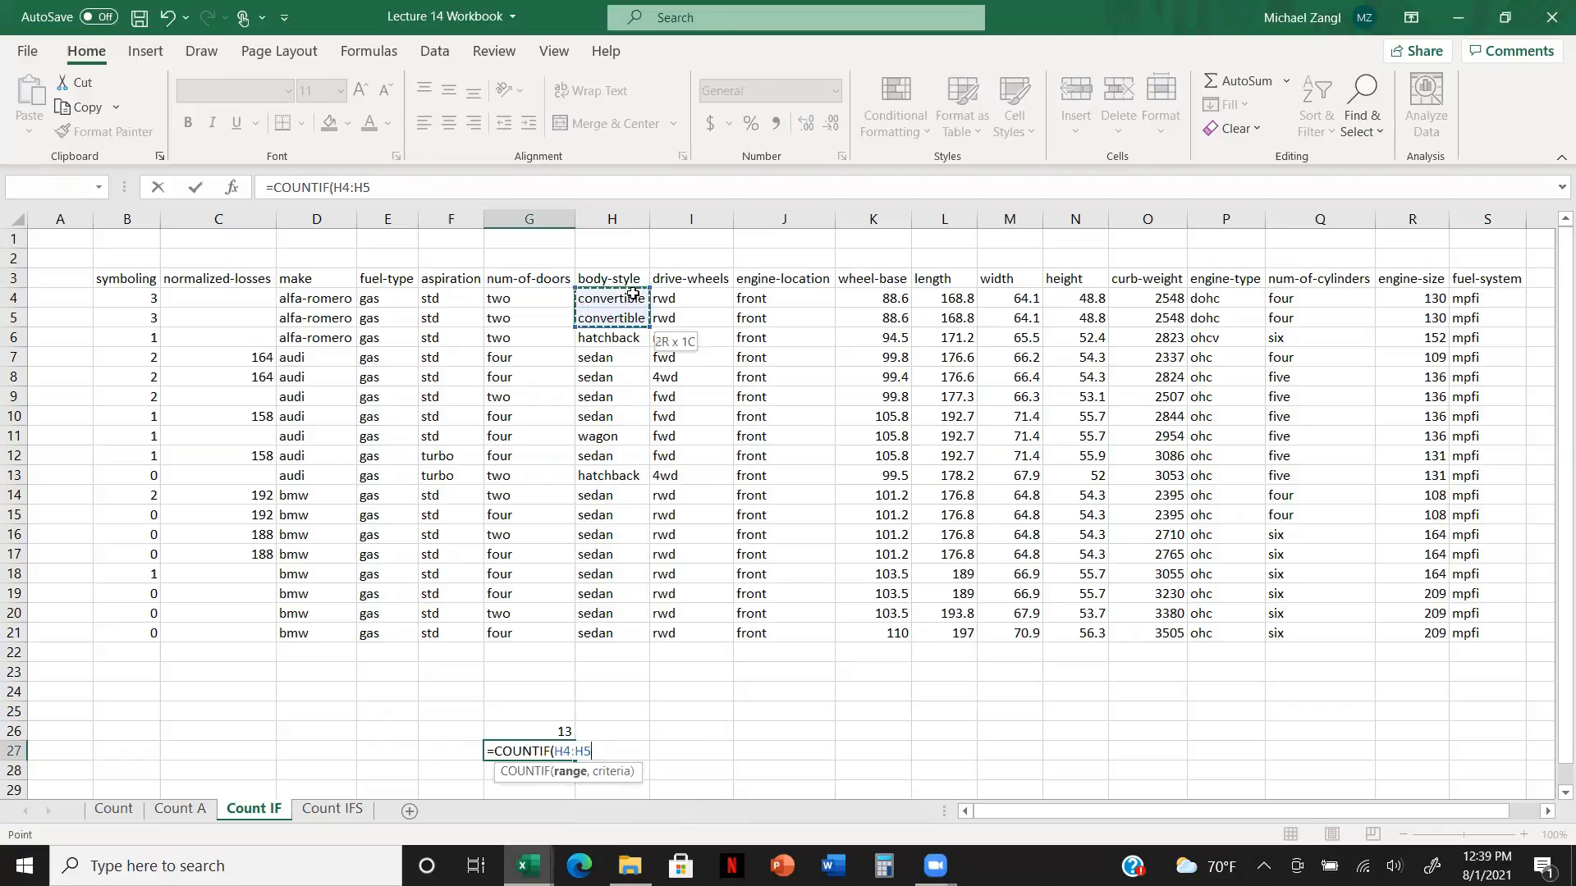
type(",")
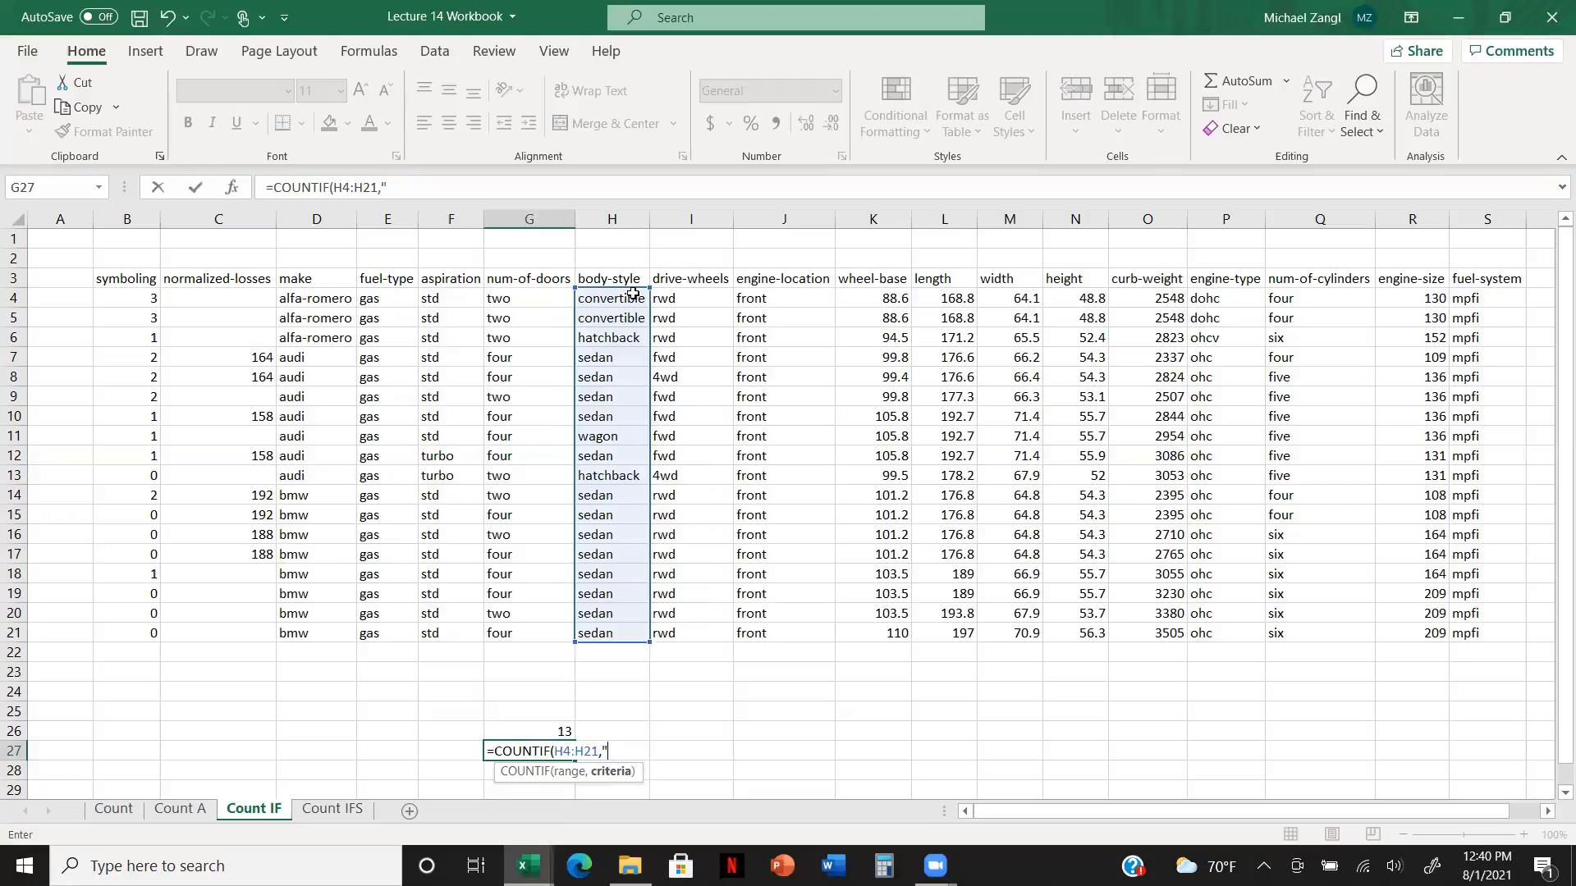
type("\"hatchback\")")
key("Return")
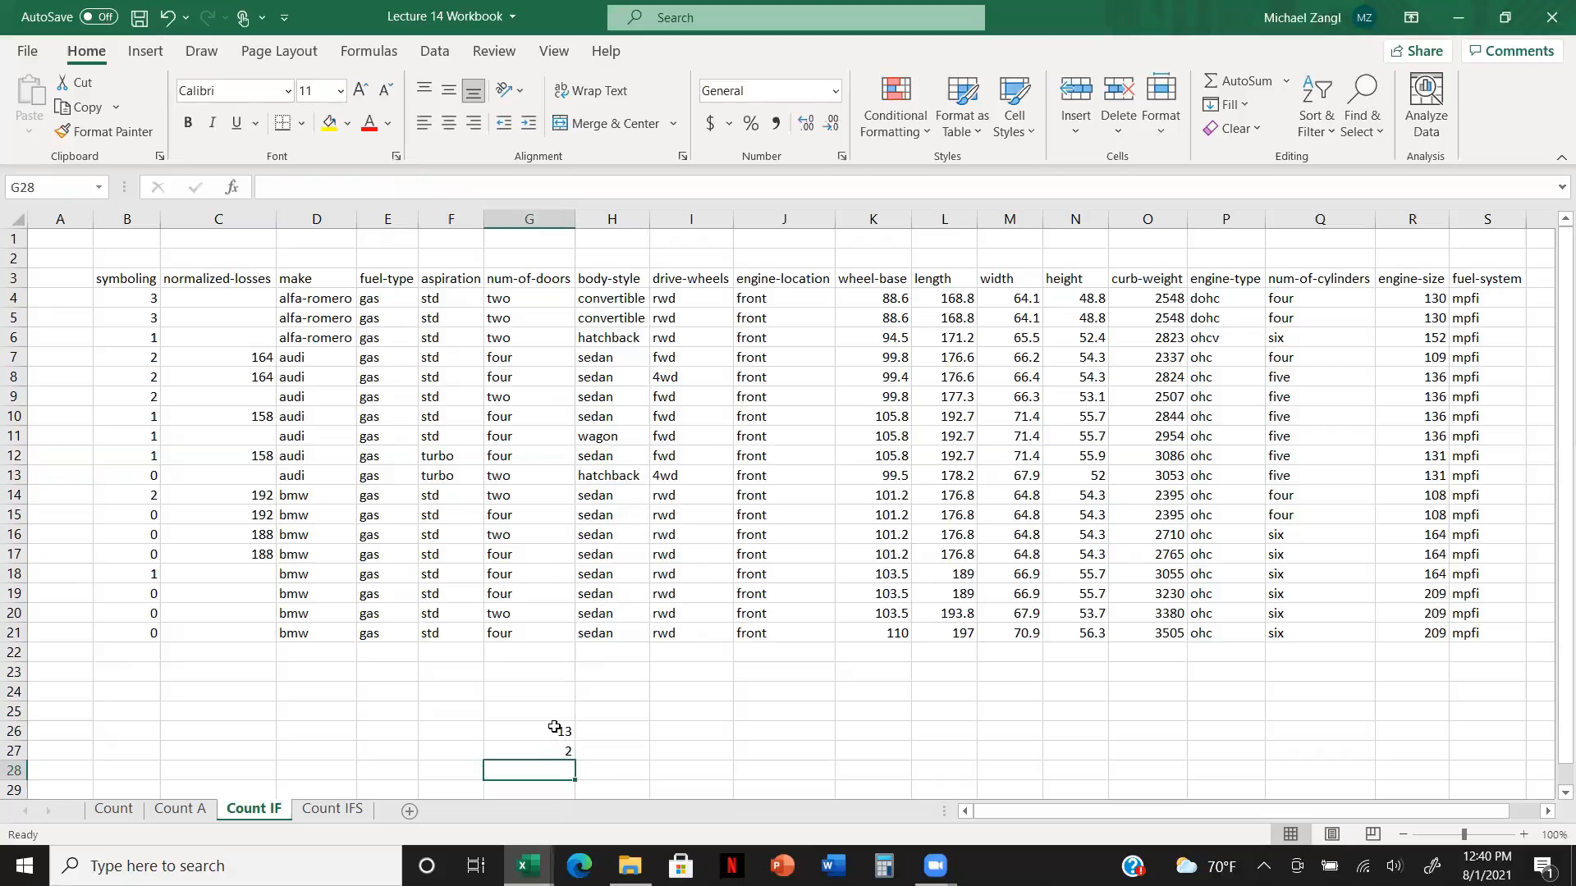
left_click(535, 746)
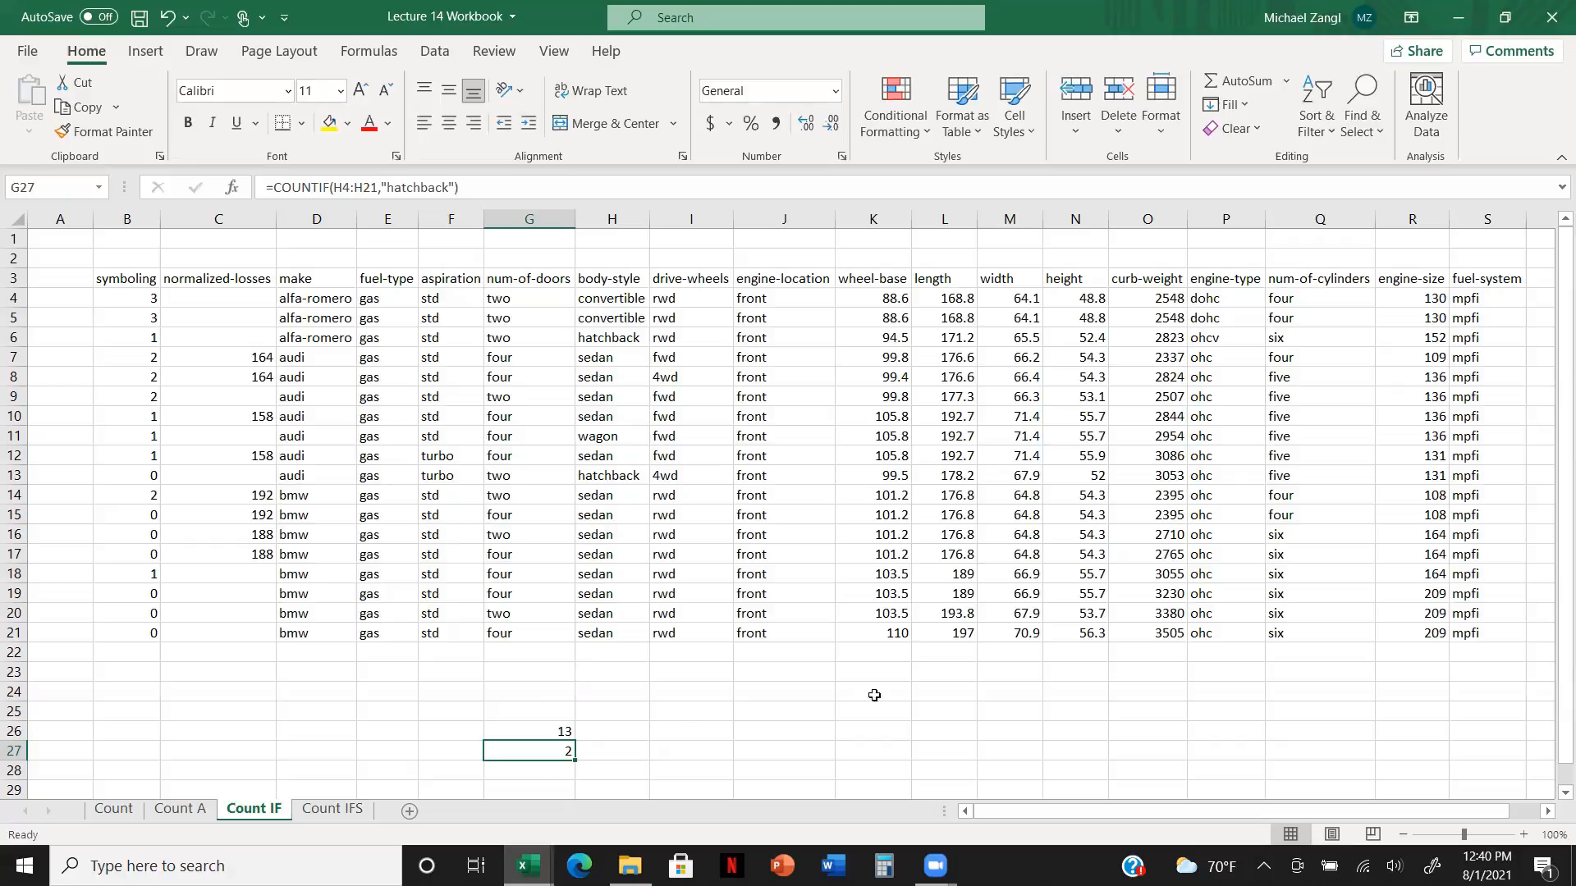
Step: In K26, enter a COUNTIF formula counting wheel-base values in K4:K21 that meet the criterion ">100"
left_click(875, 728)
type("=")
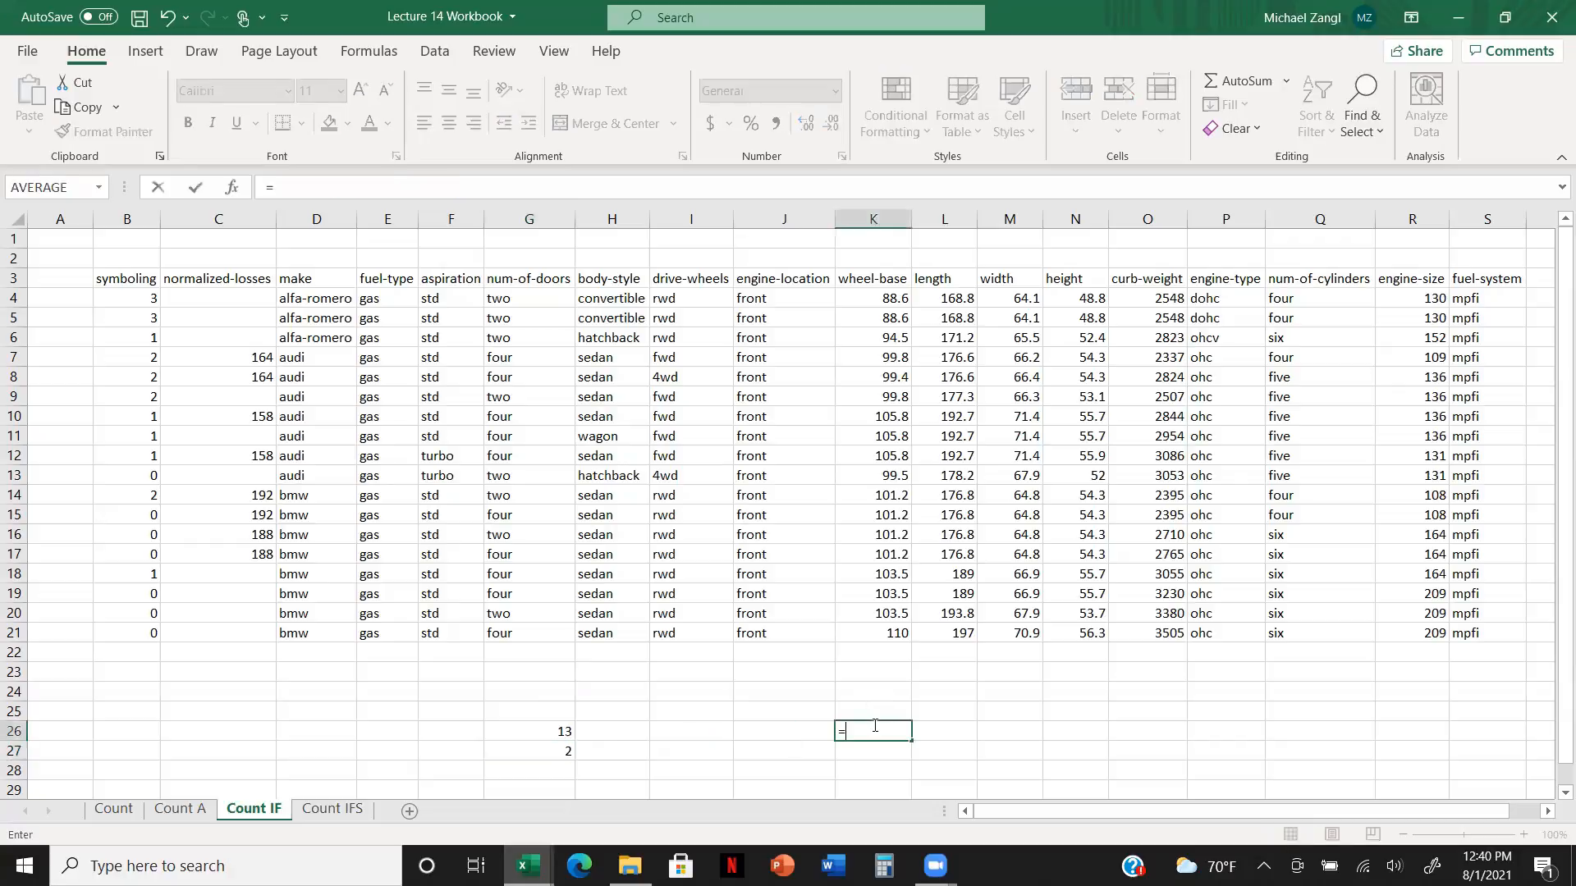
type("countif")
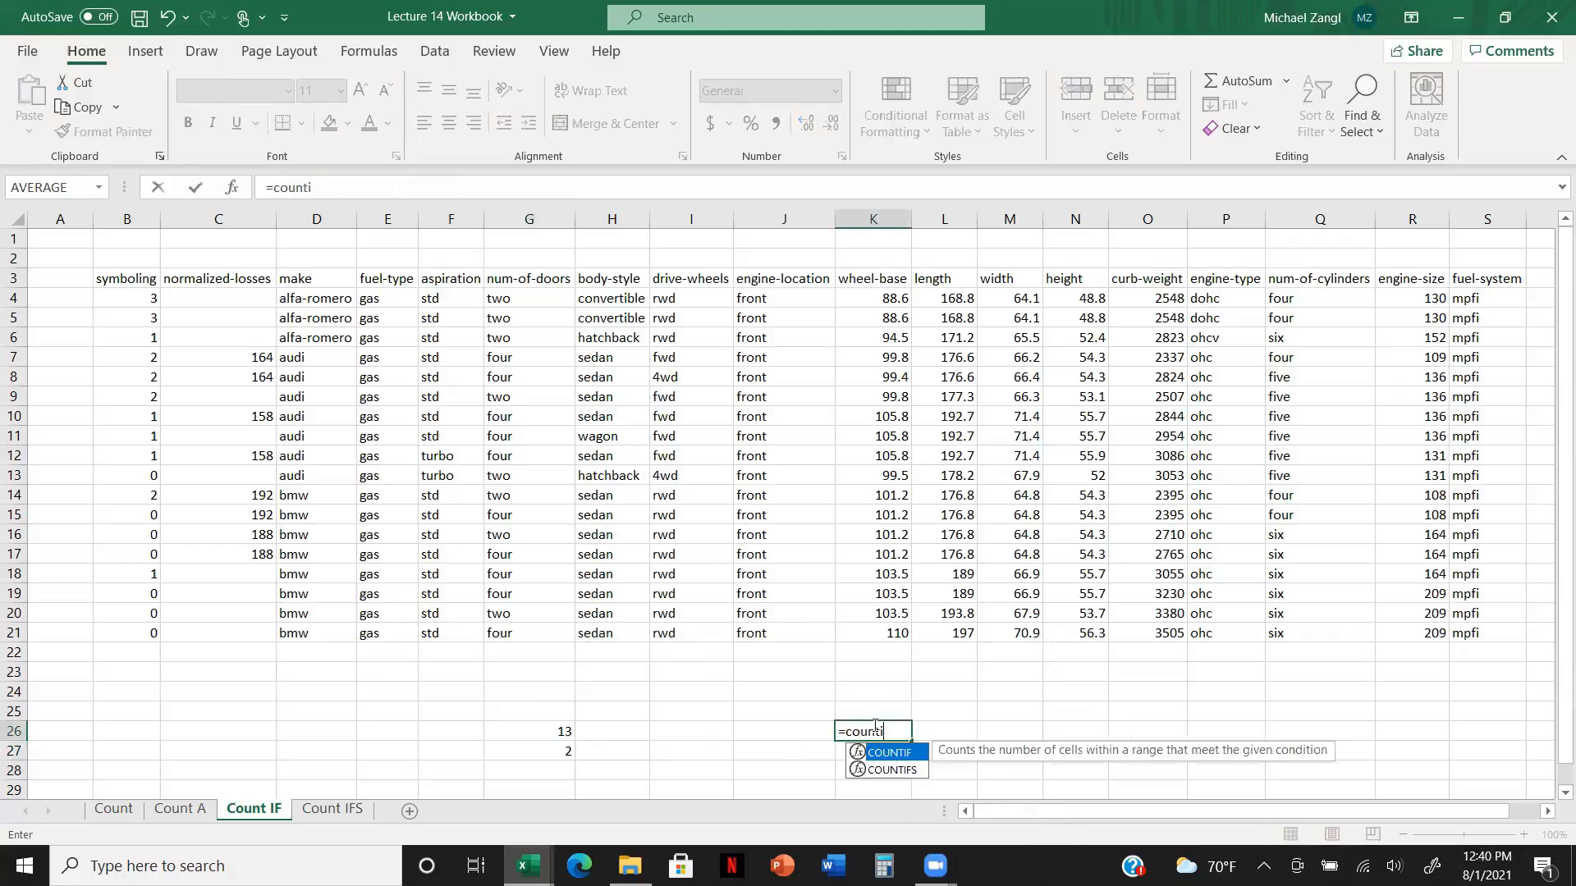
double_click(888, 752)
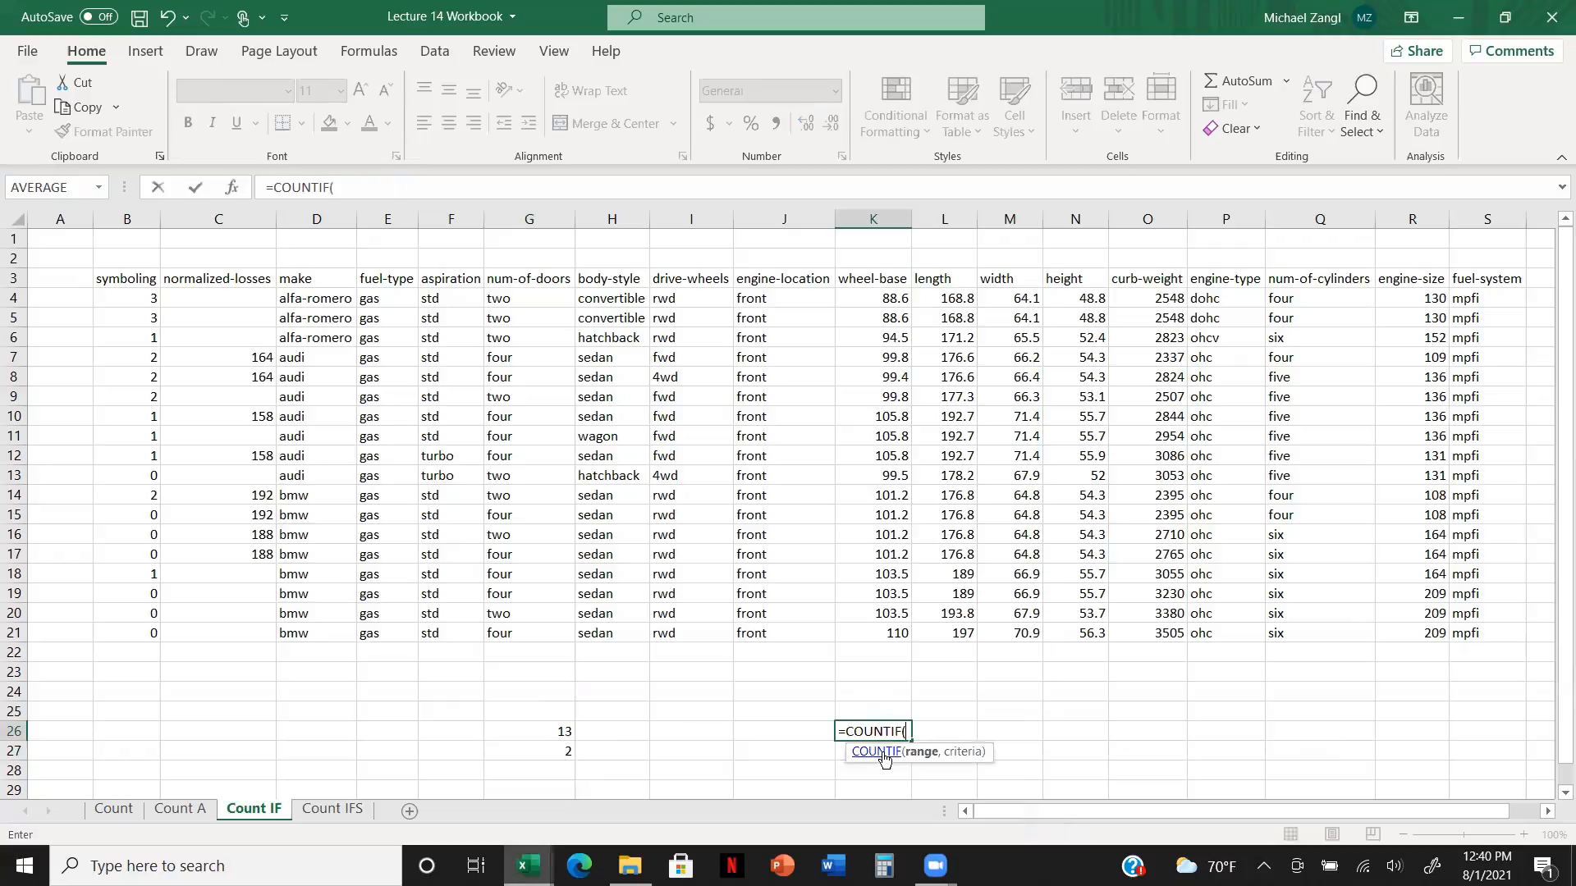
left_click(899, 300)
left_click_drag(899, 300, 899, 633)
type(",\">")
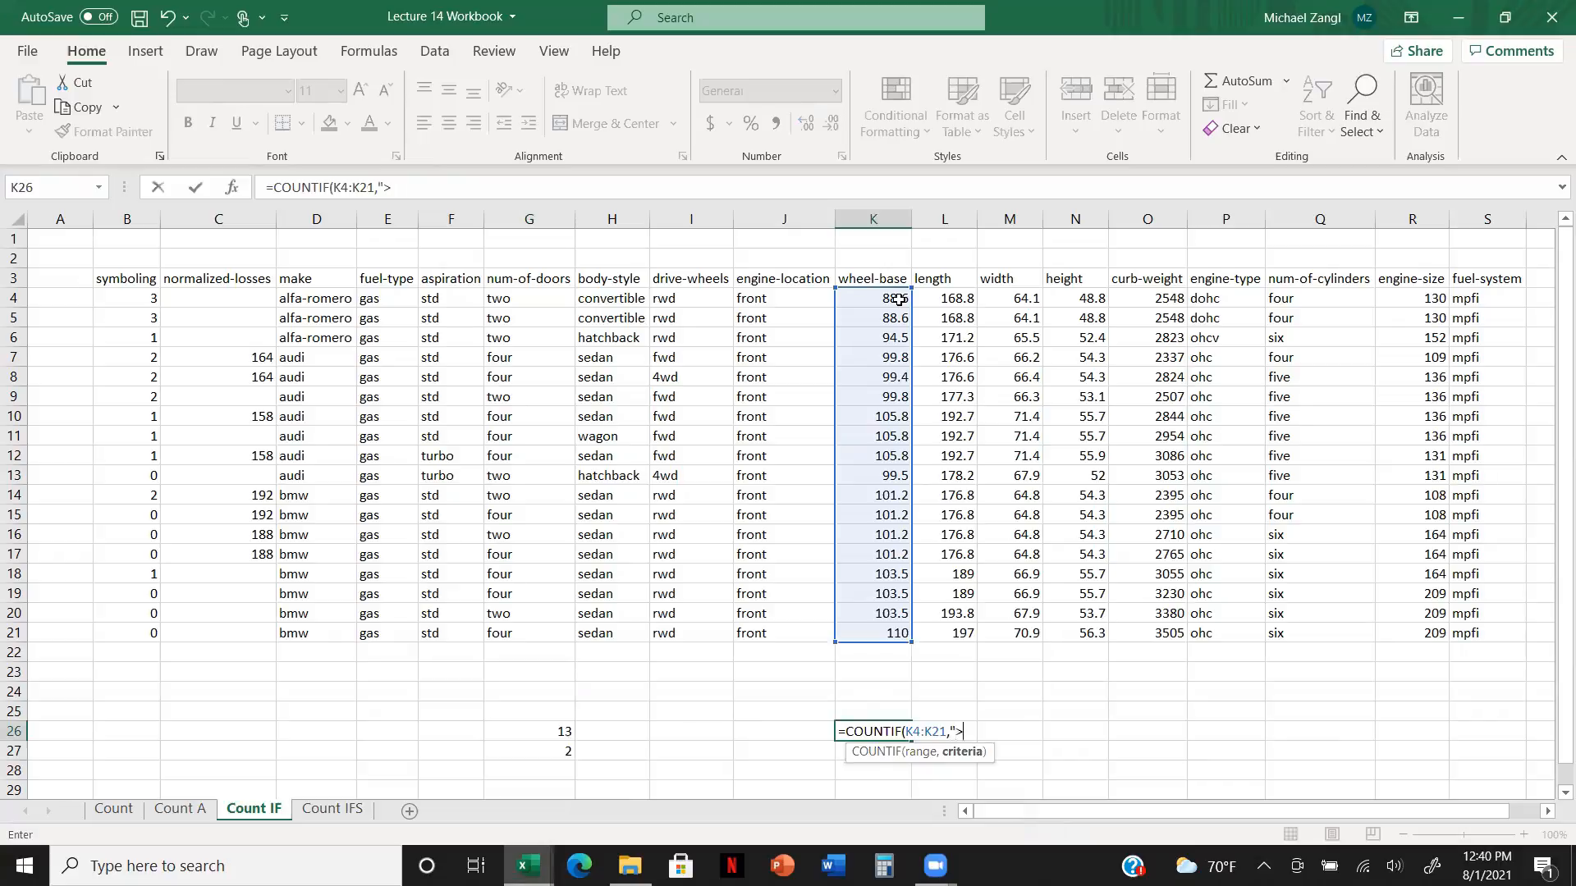
type("100")
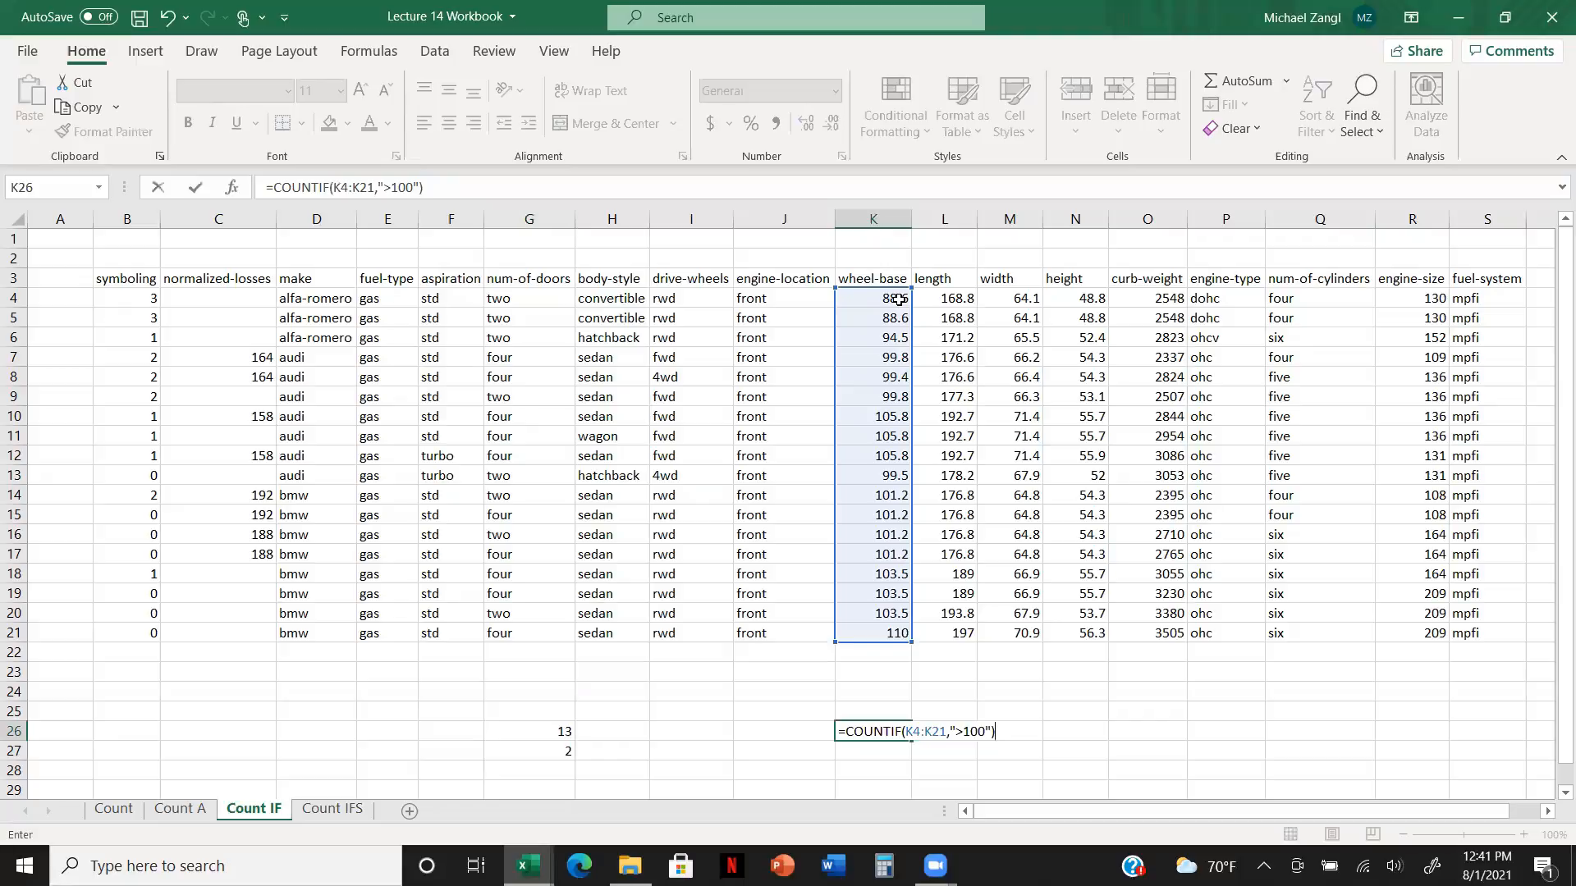
key("Return")
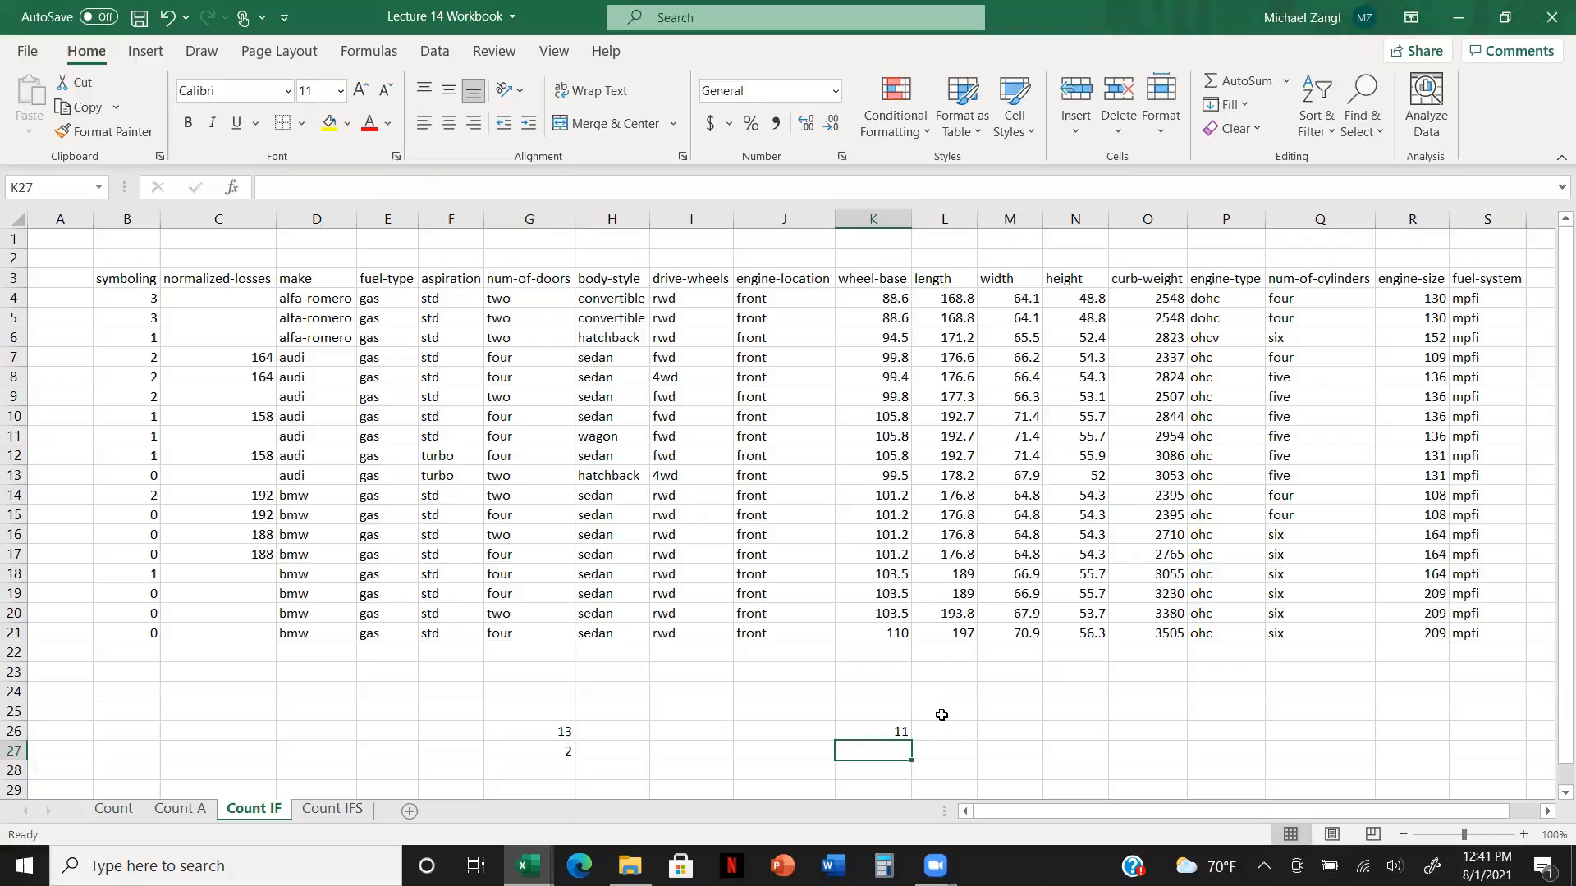
Step: In K27, enter a COUNTIF formula counting wheel-base values in K4:K21 that meet the criterion "<100"
type("=count")
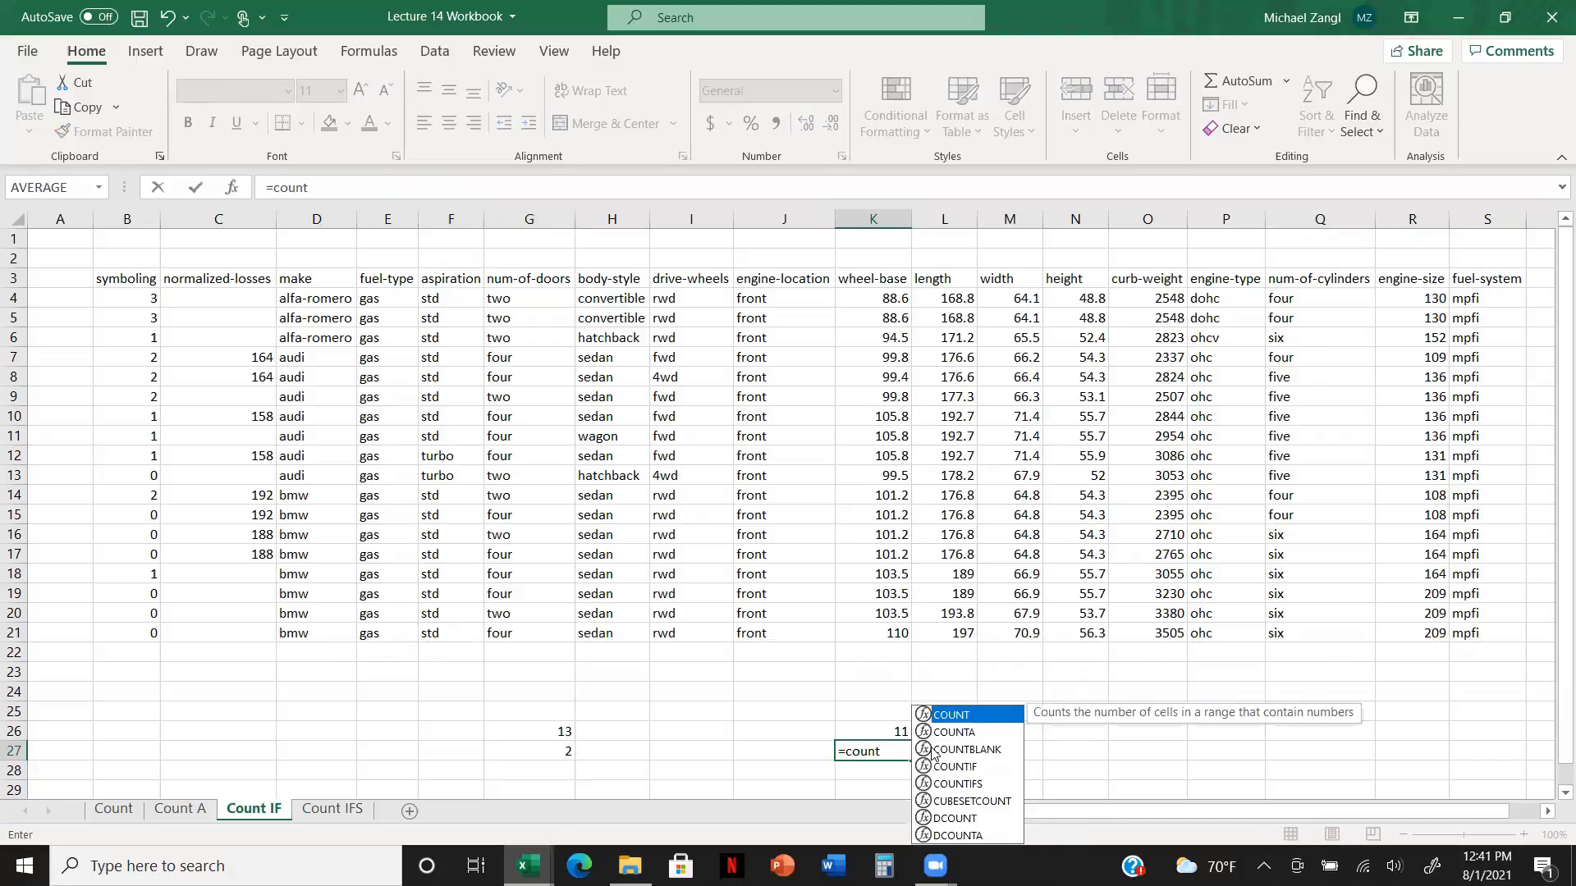
double_click(992, 767)
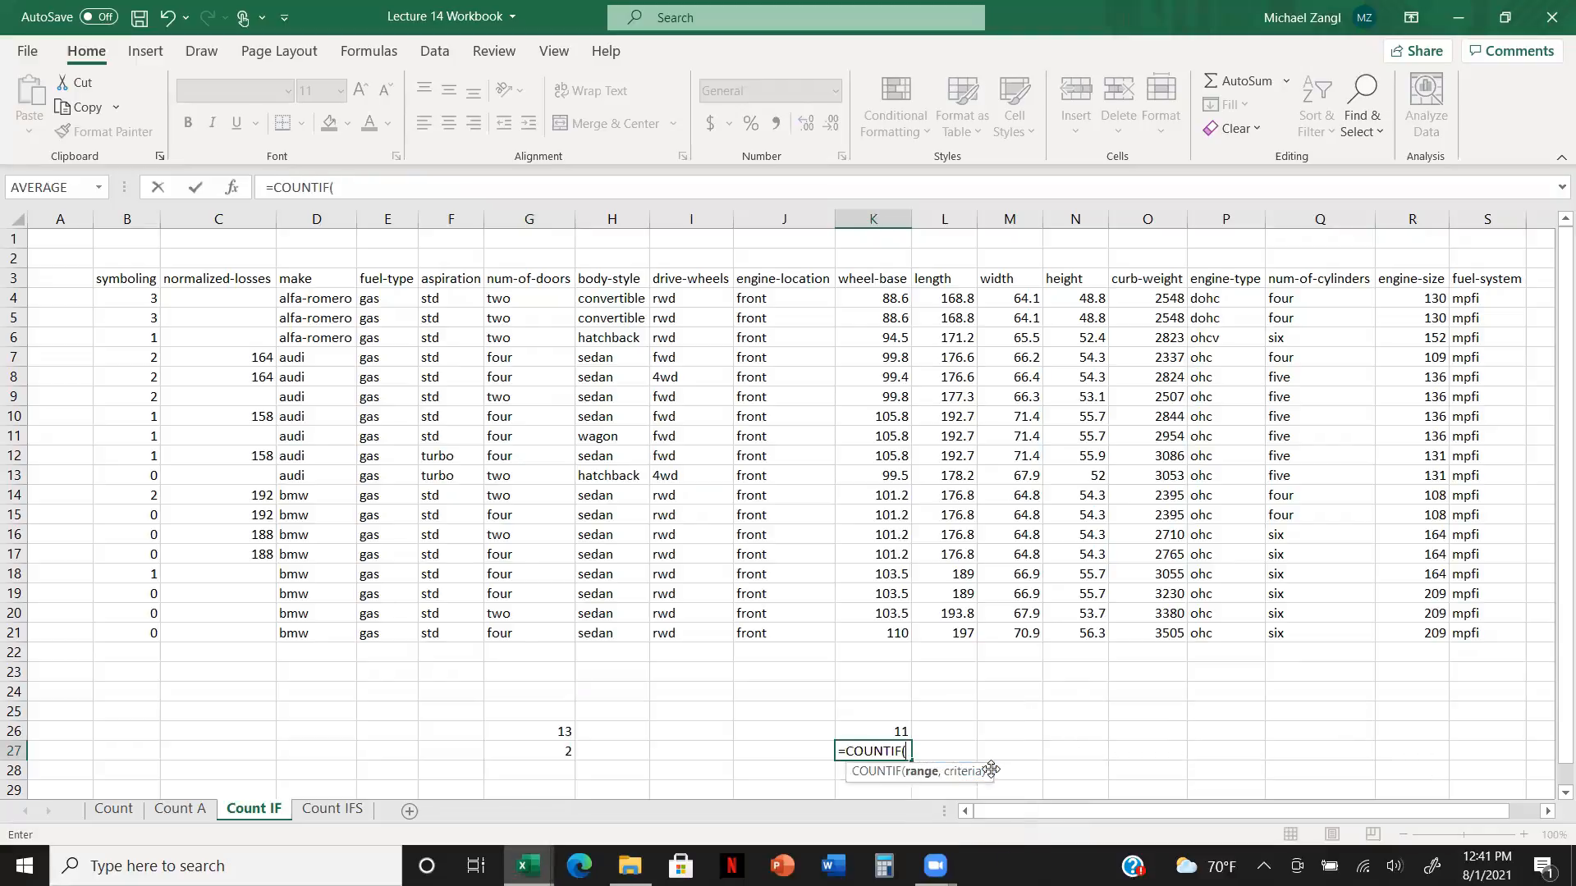
left_click(897, 304)
left_click_drag(897, 304, 897, 639)
type(",")
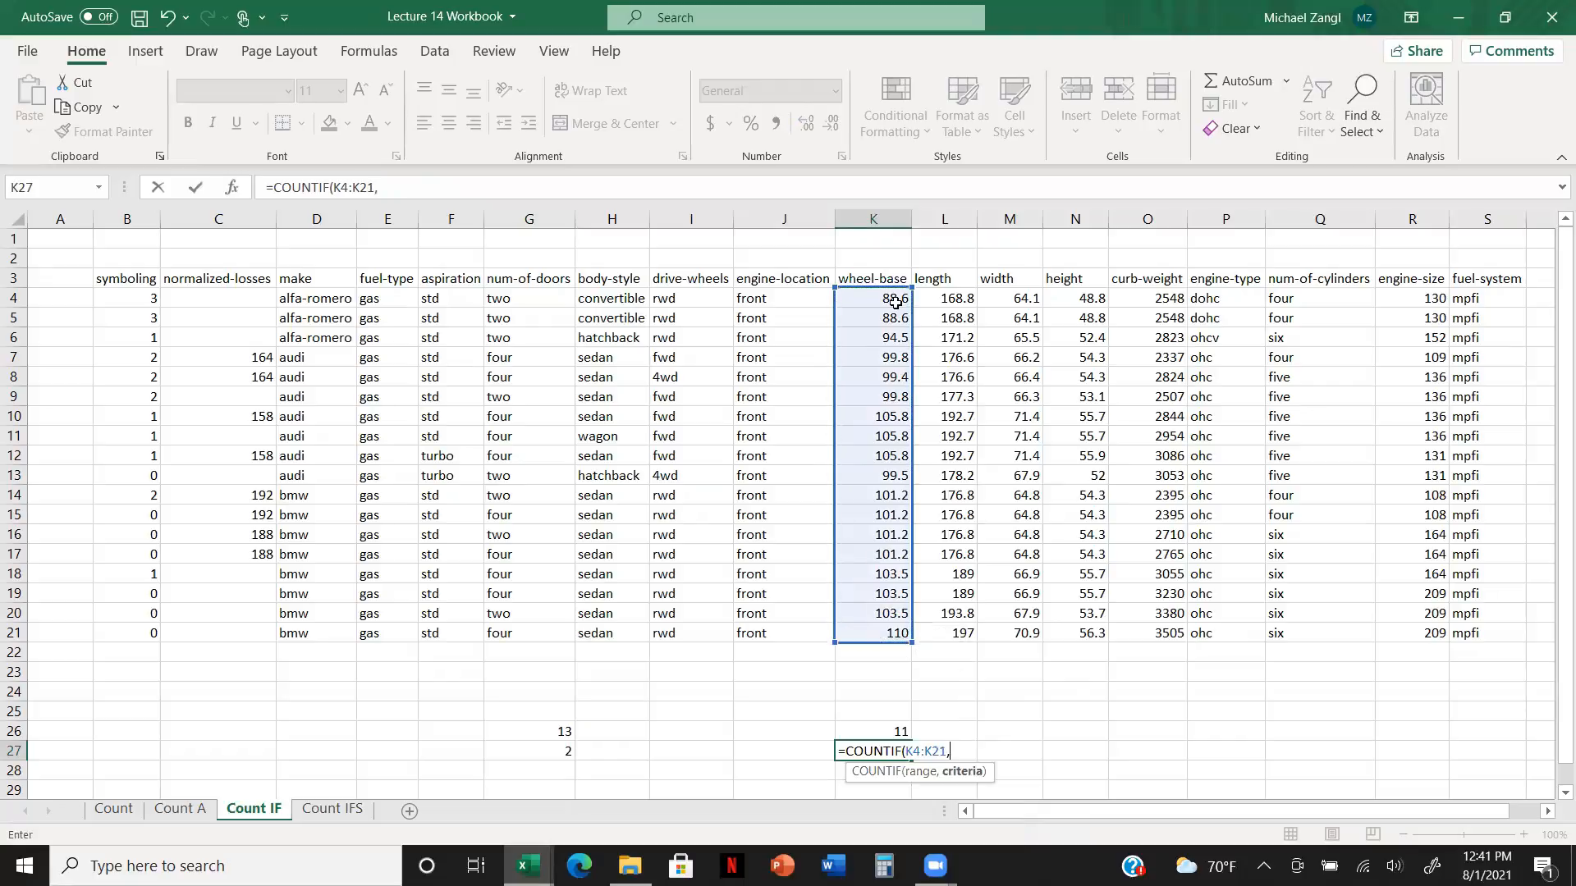
type("\"<100")
key("Return")
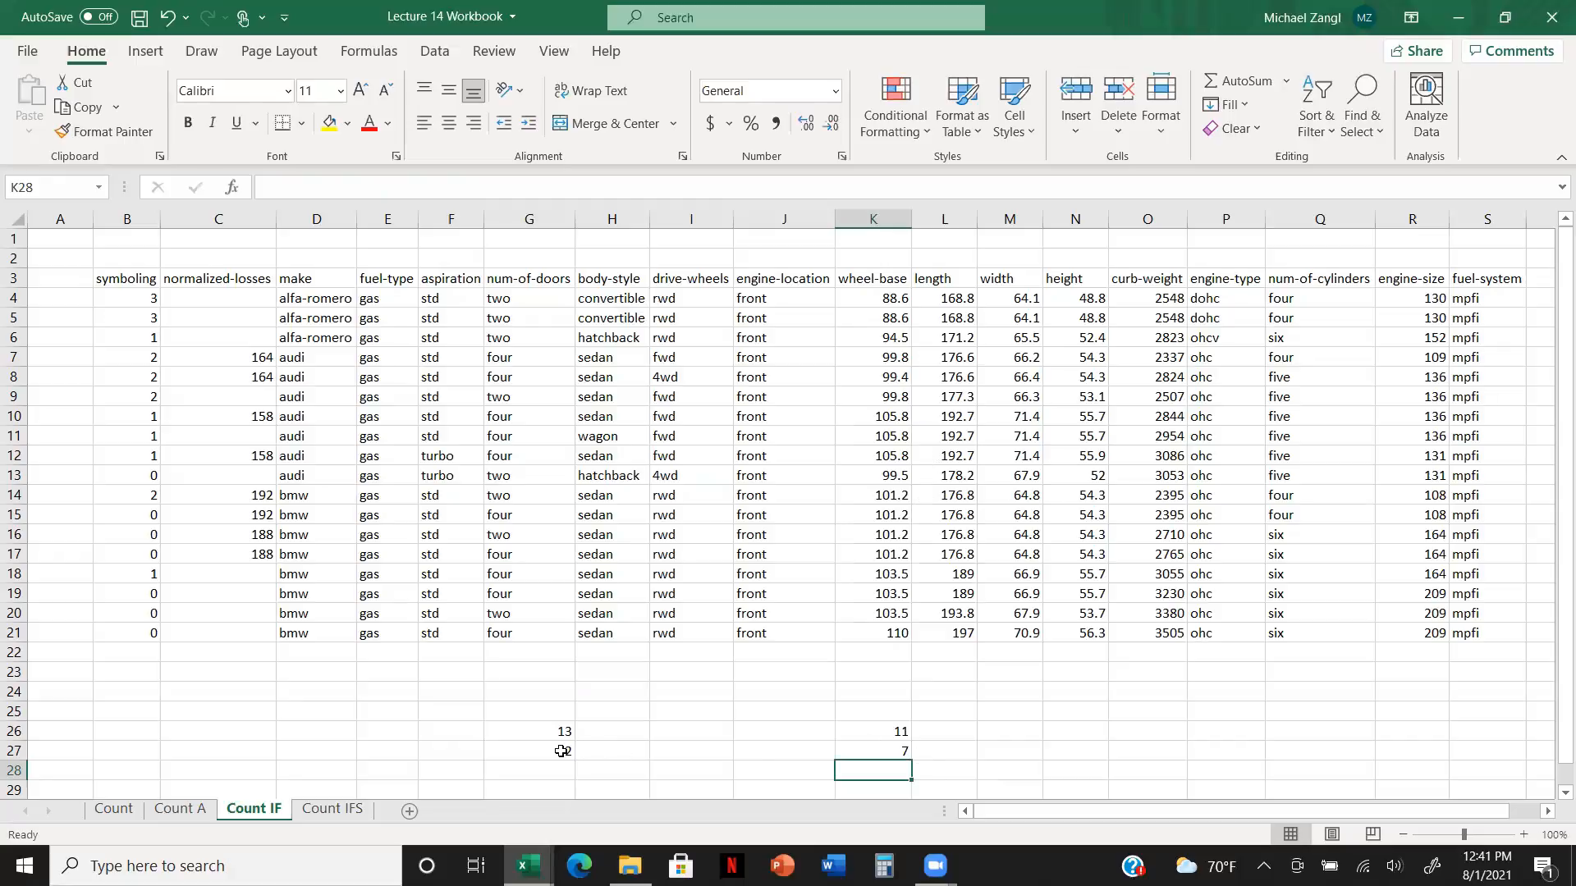
left_click(893, 749)
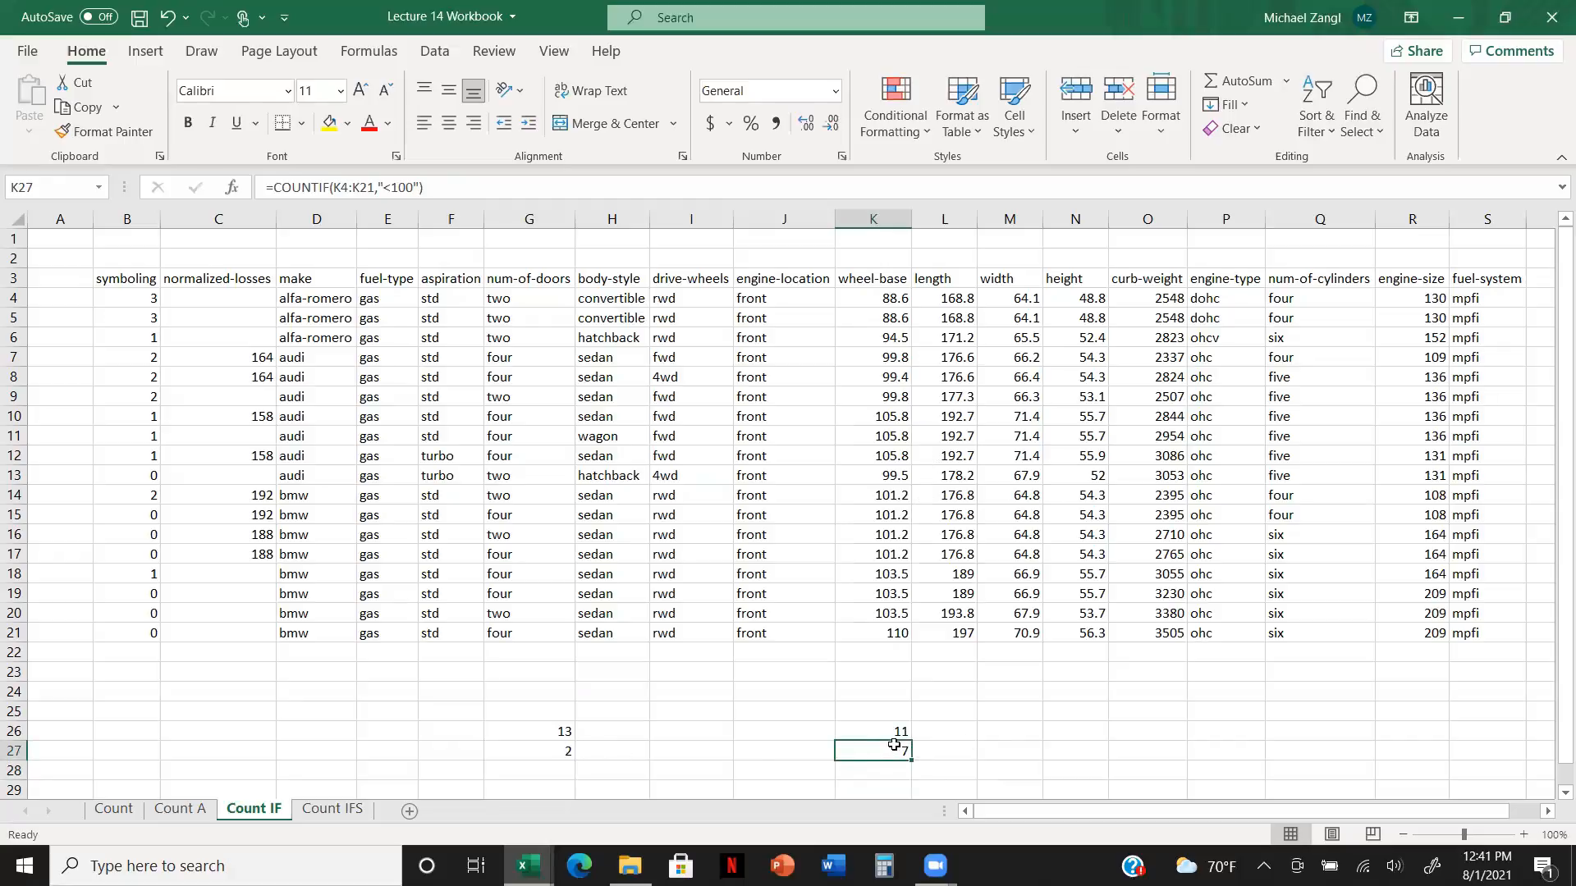
left_click(565, 731)
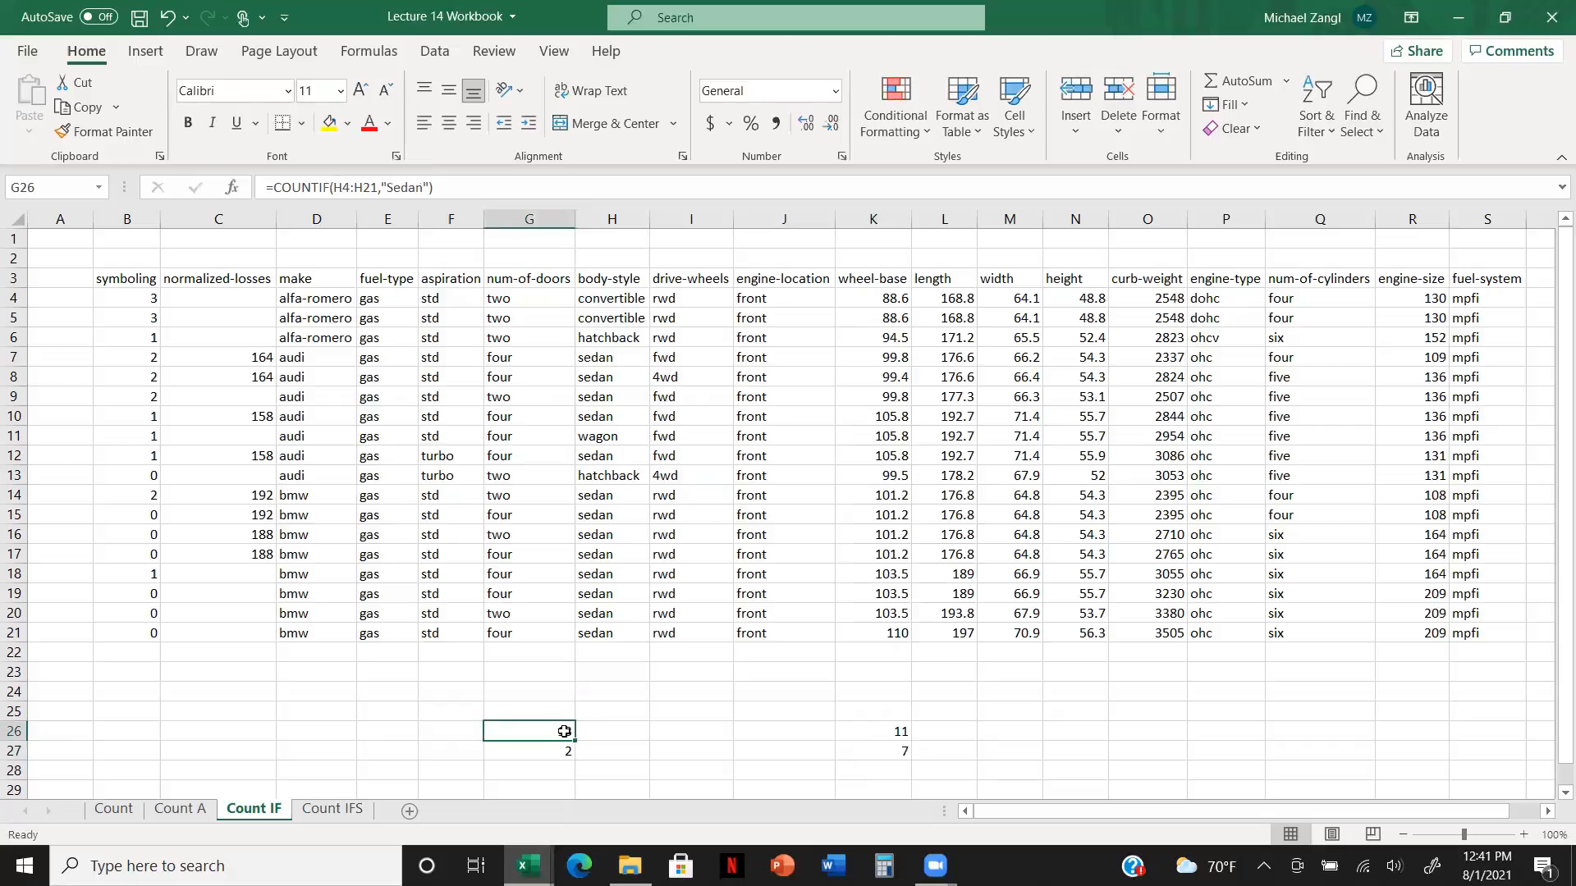